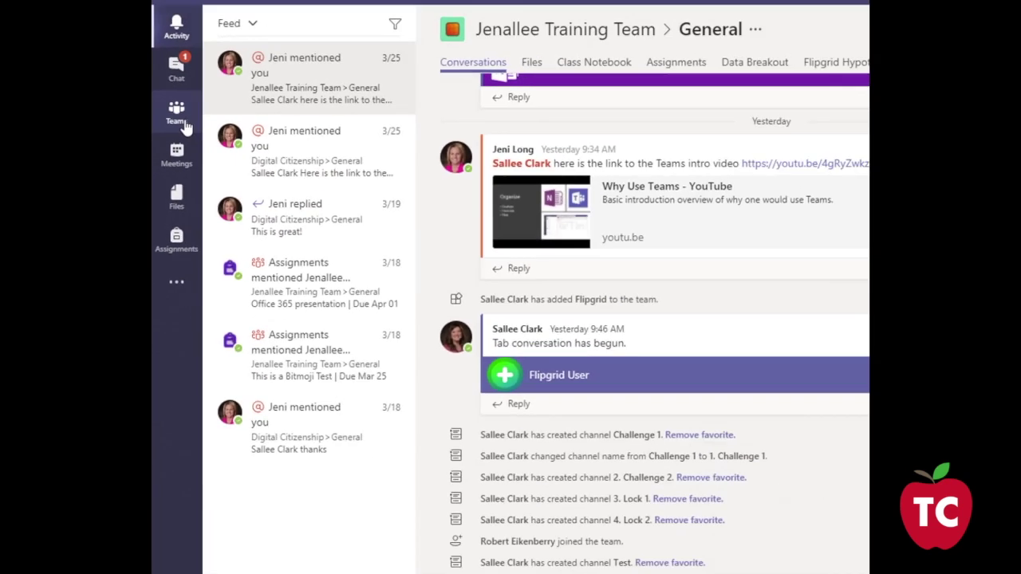
Step: From the Teams list, start creating a new team through Join or create a team
{"action": "left_click", "coordinate": [205, 150]}
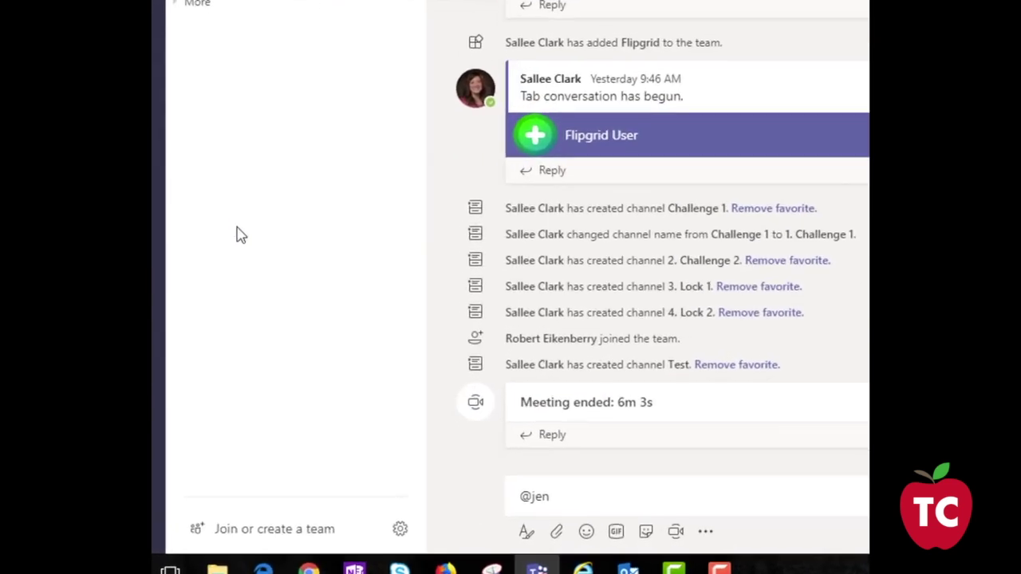
{"action": "left_click", "coordinate": [260, 540]}
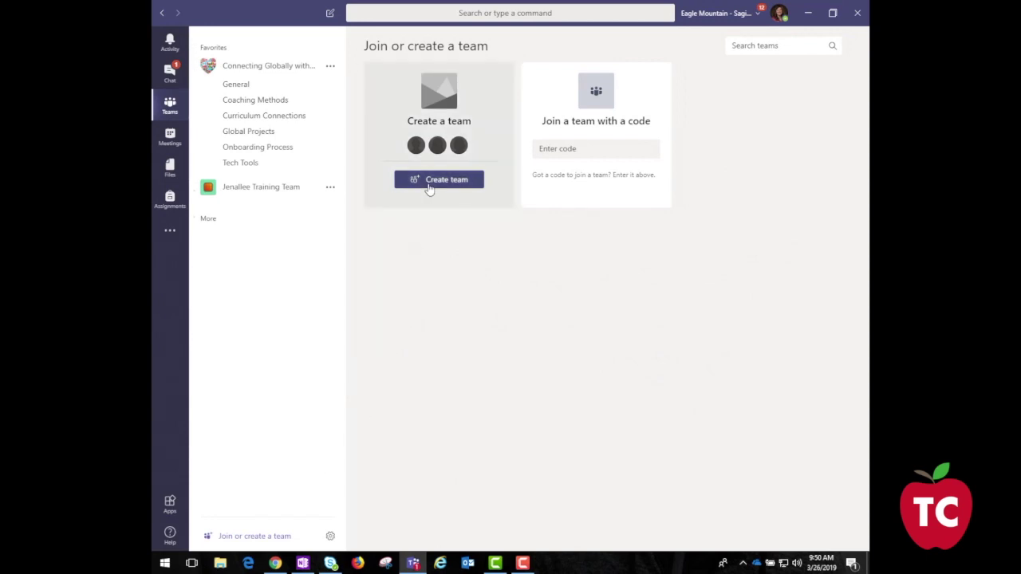
{"action": "left_click", "coordinate": [429, 182]}
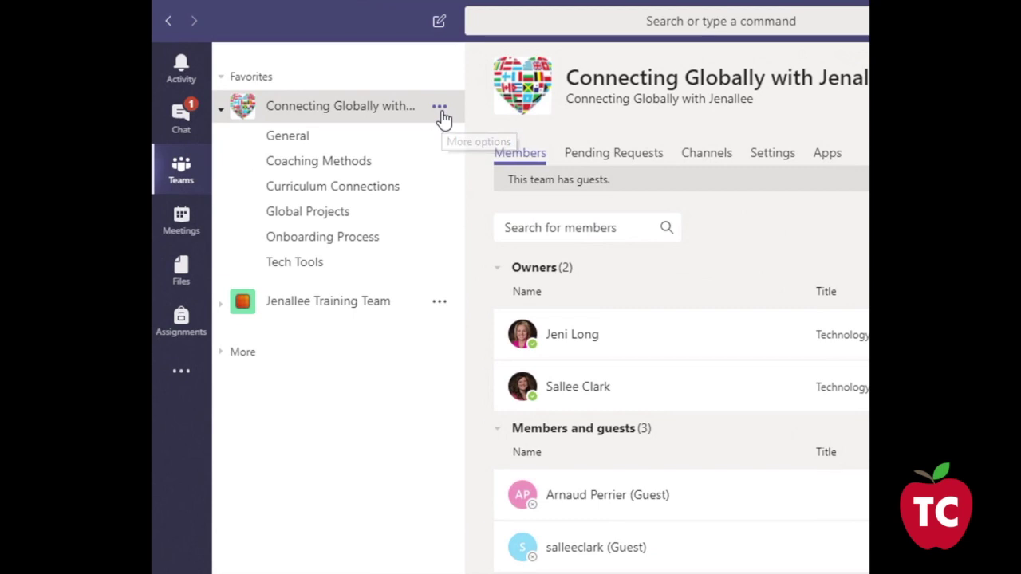
Step: Add the Technology Trainer colleague to Connecting Globally with Jenallee with the Member role
{"action": "left_click", "coordinate": [440, 113]}
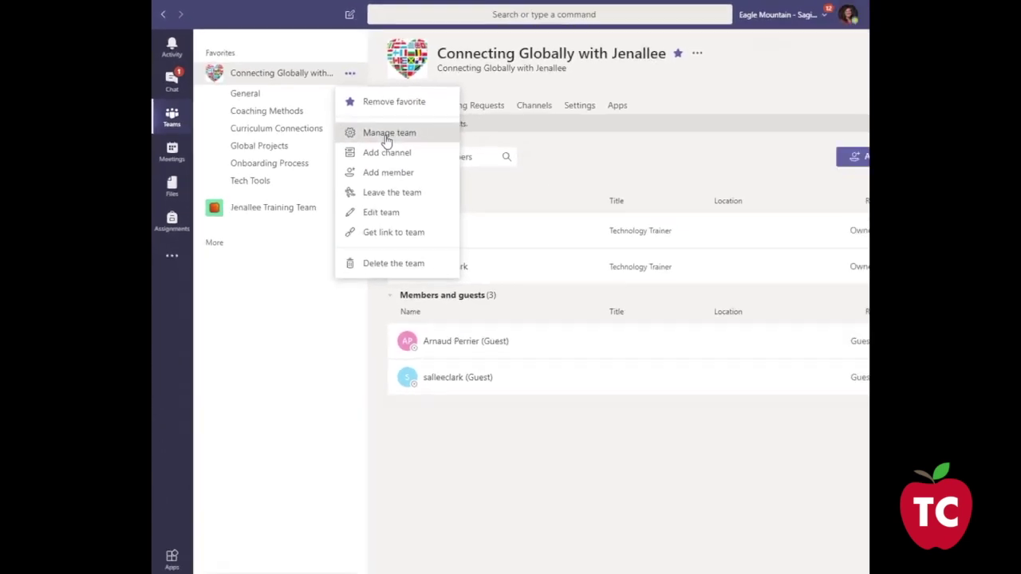
{"action": "left_click", "coordinate": [484, 200]}
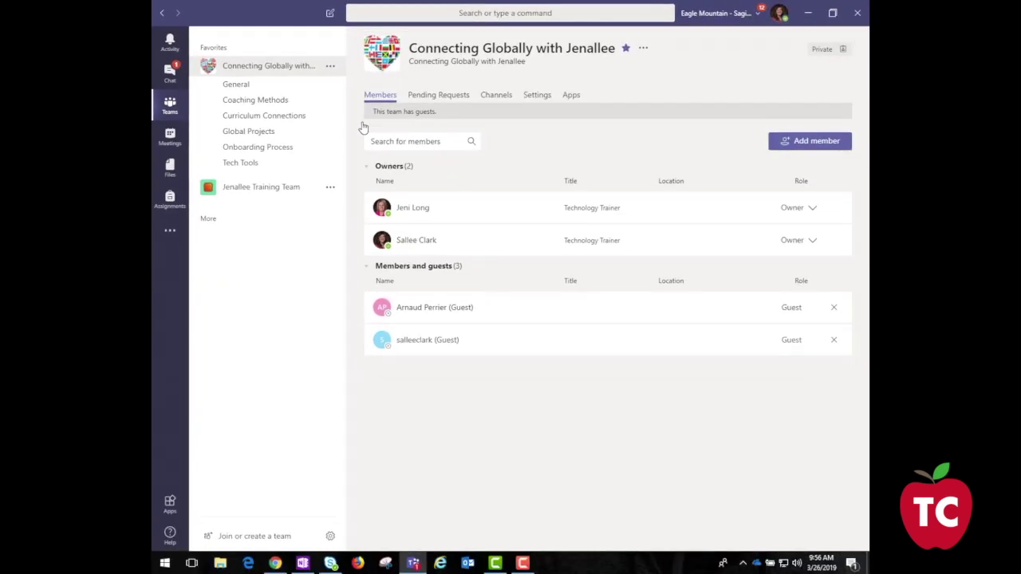
{"action": "left_click", "coordinate": [807, 143]}
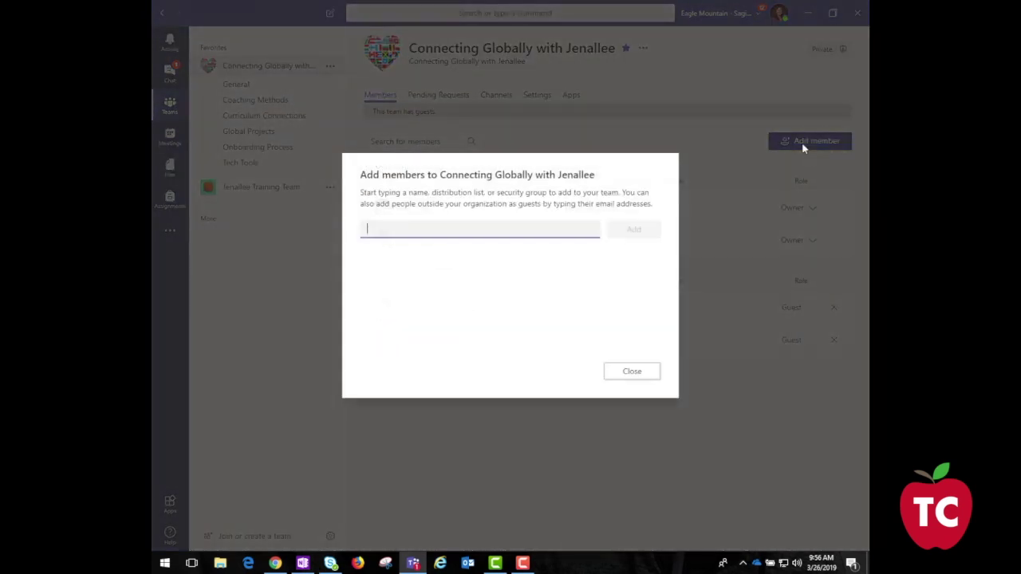
{"action": "type", "text": "jenn"}
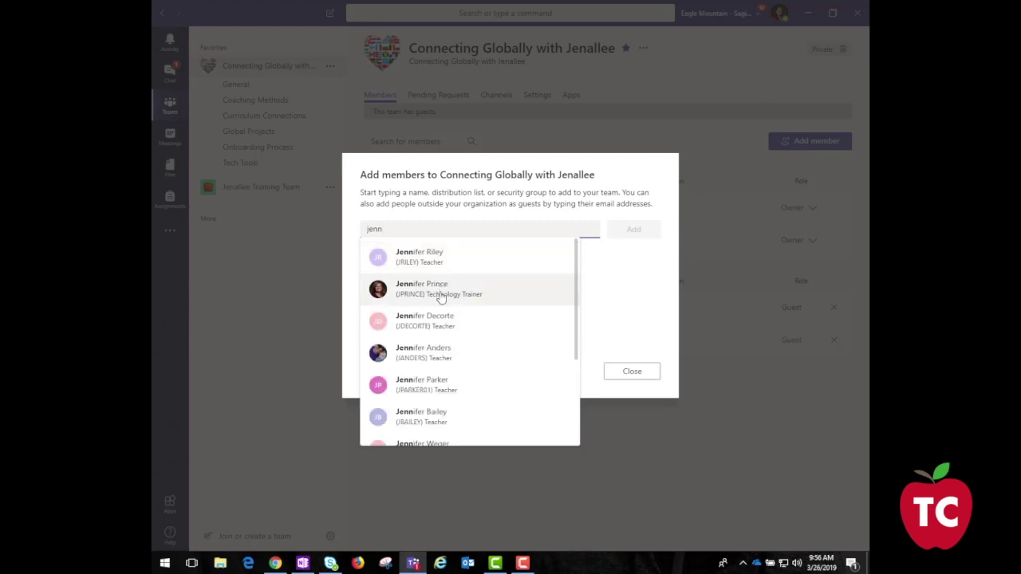
{"action": "left_click", "coordinate": [441, 298]}
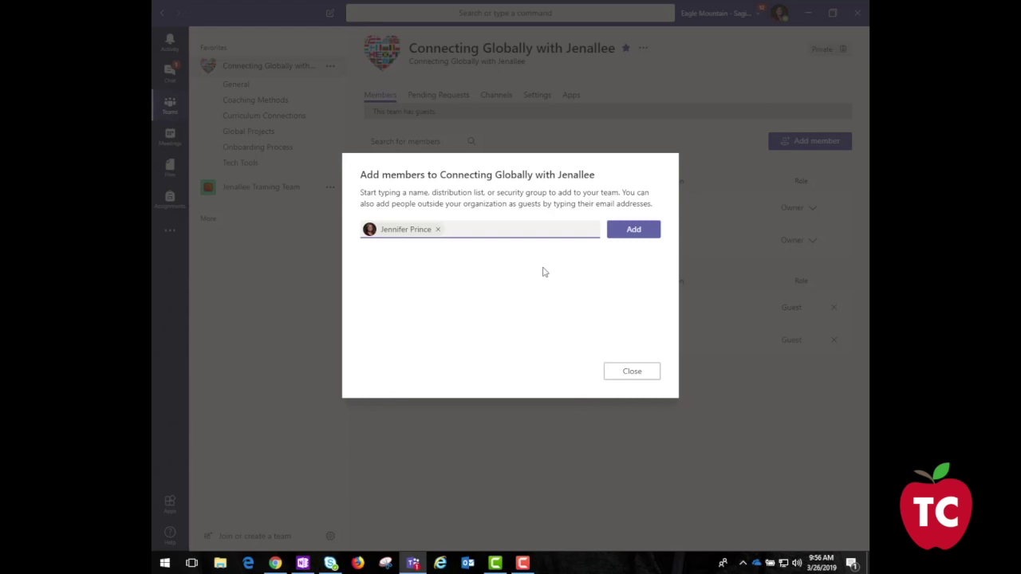
{"action": "left_click", "coordinate": [624, 233]}
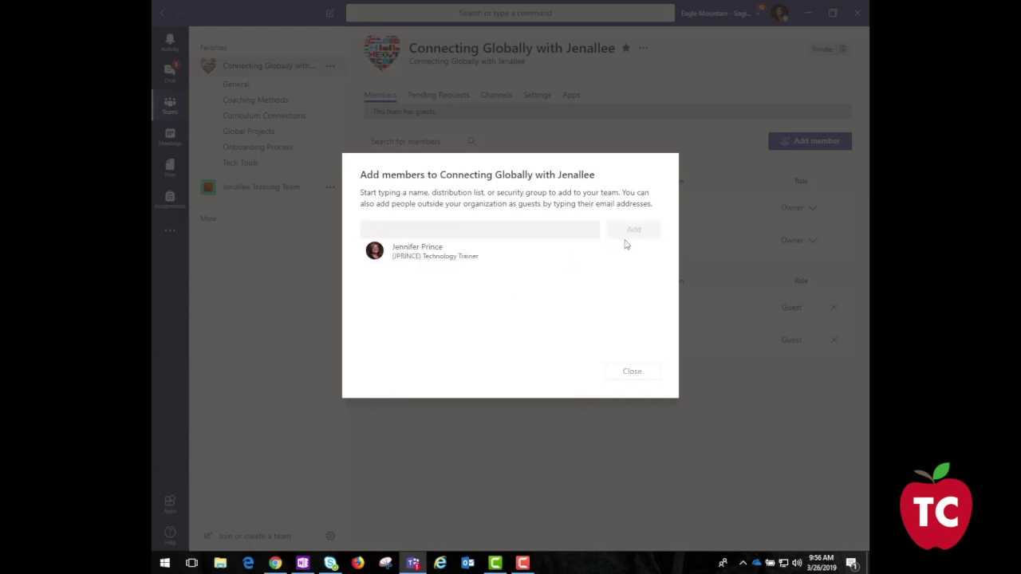
{"action": "left_click", "coordinate": [626, 257]}
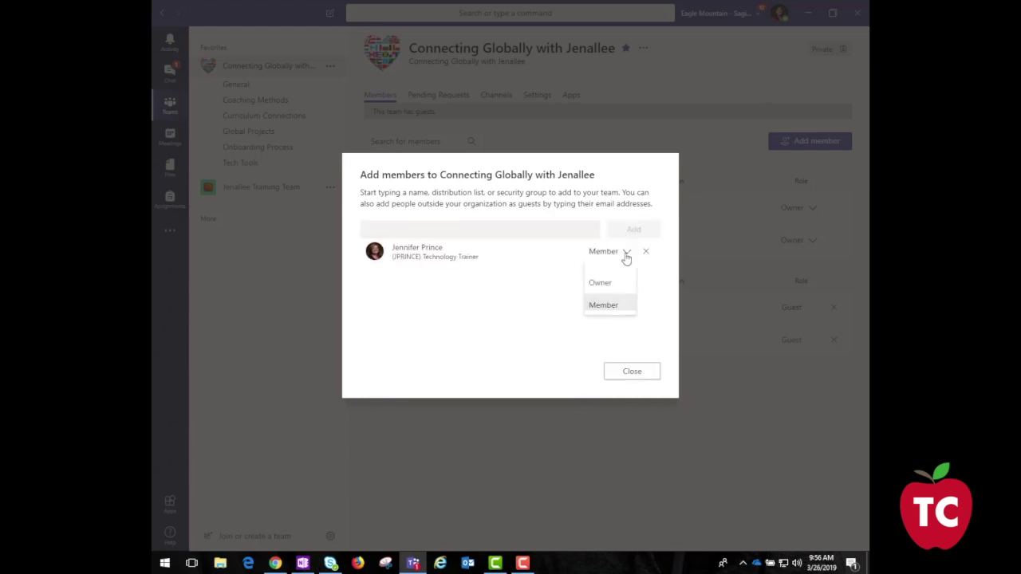
{"action": "left_click", "coordinate": [604, 304]}
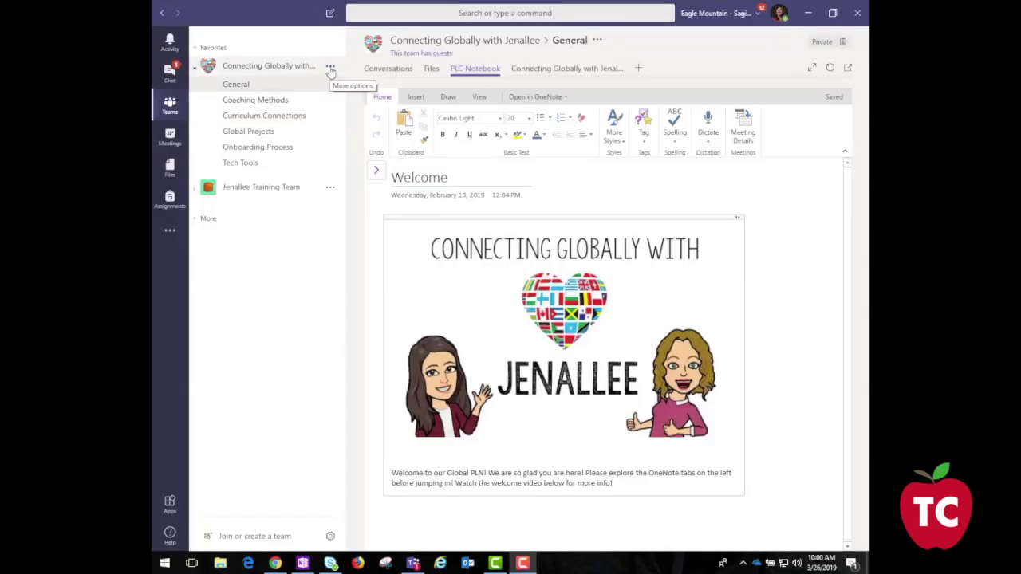
{"action": "left_click", "coordinate": [330, 69]}
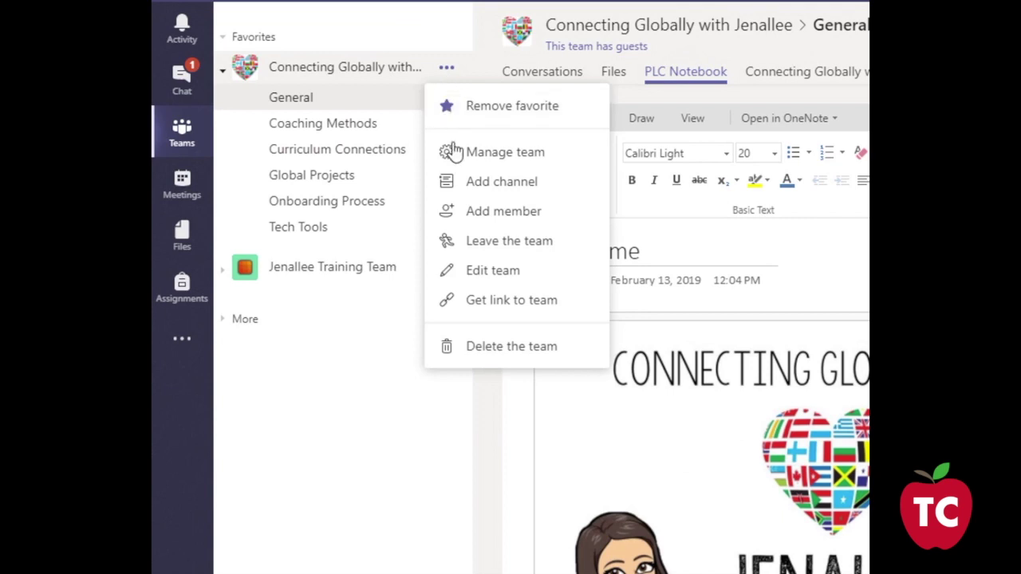
{"action": "left_click", "coordinate": [475, 188]}
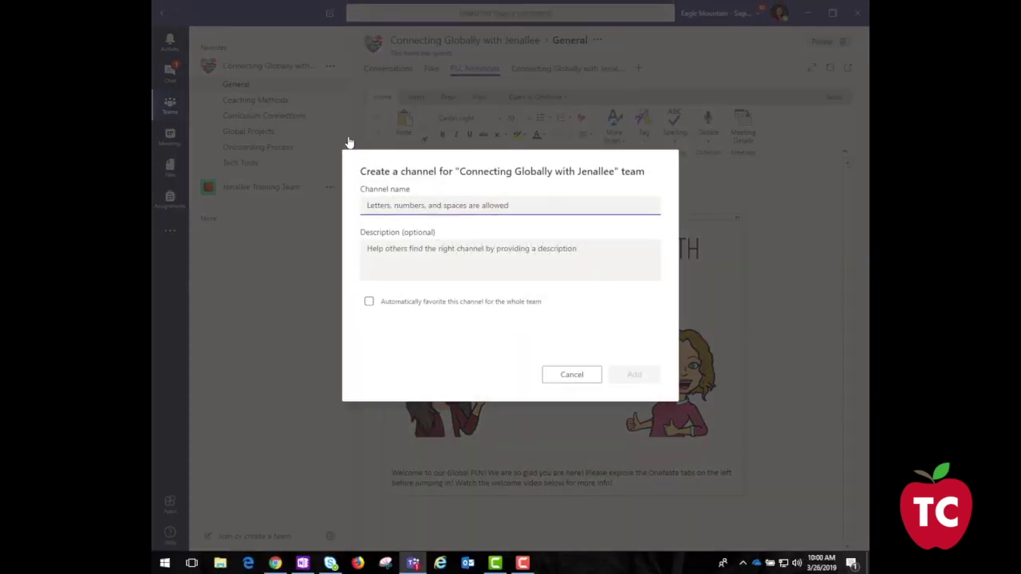
{"action": "left_click", "coordinate": [568, 375]}
{"action": "left_click", "coordinate": [414, 83]}
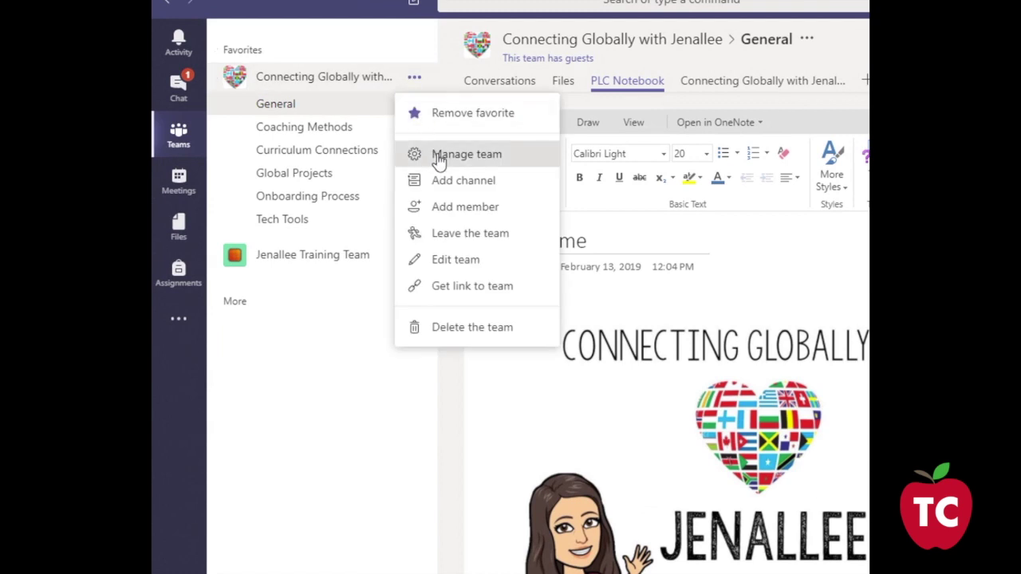
{"action": "left_click", "coordinate": [435, 159]}
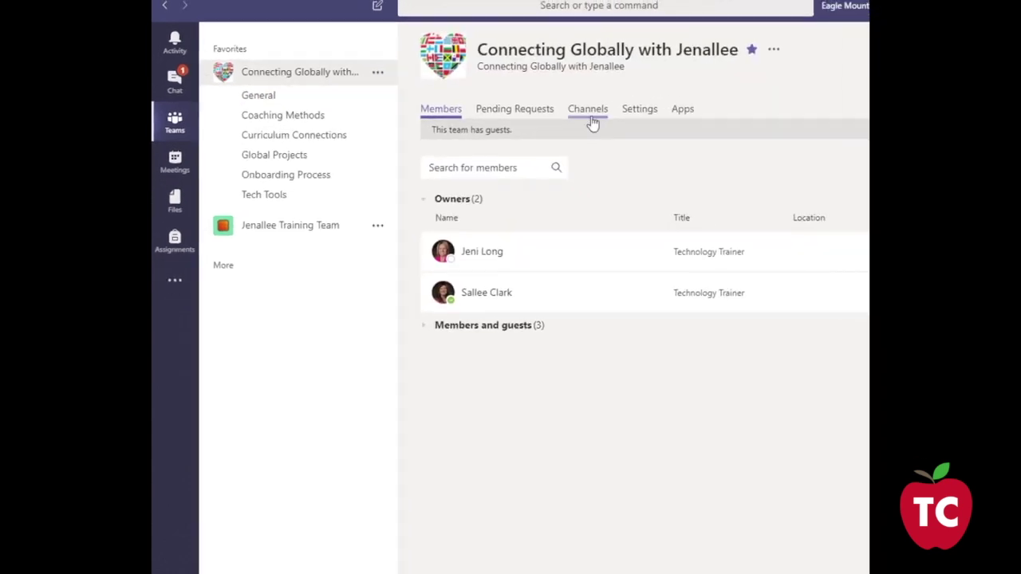
{"action": "left_click", "coordinate": [592, 118]}
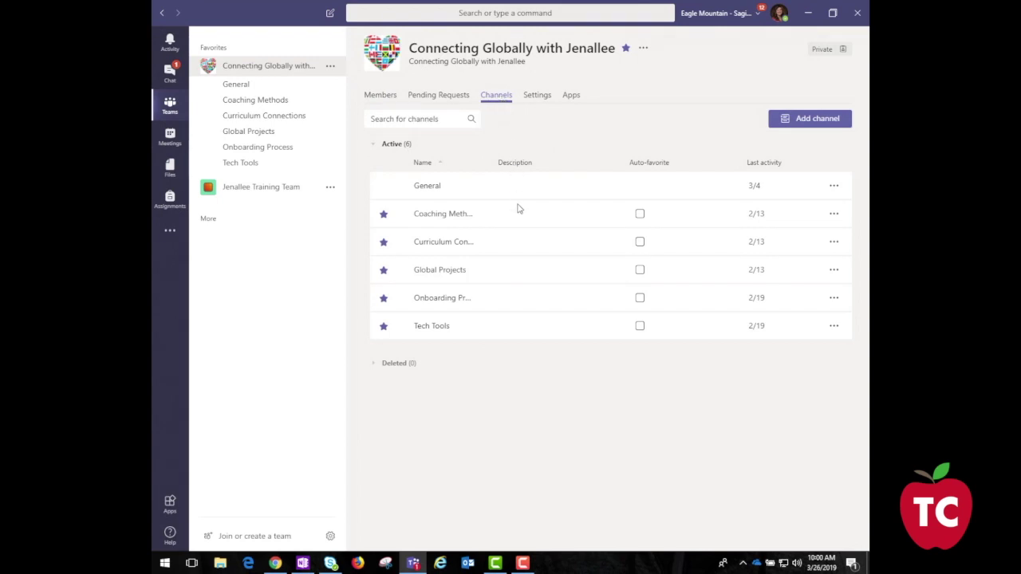
{"action": "left_click", "coordinate": [639, 214]}
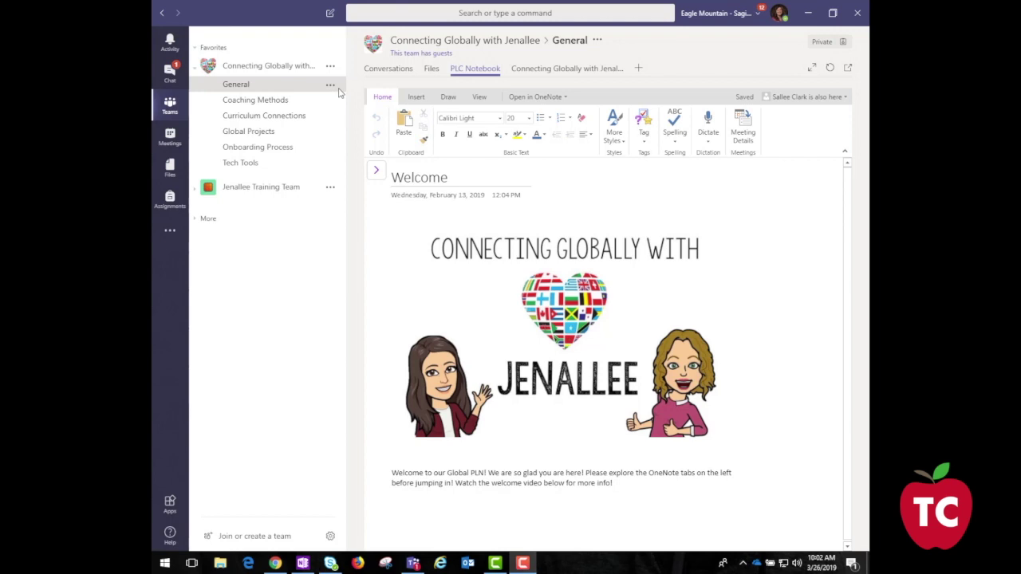
Step: Generate a join code under the team's Settings > Team code for Connecting Globally with Jenallee
{"action": "left_click", "coordinate": [330, 65]}
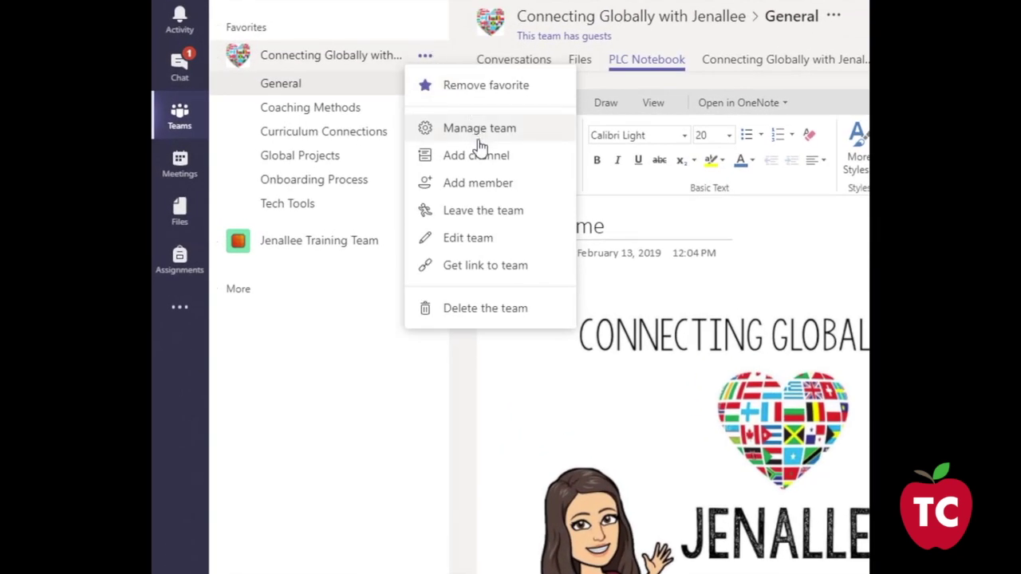
{"action": "left_click", "coordinate": [483, 132]}
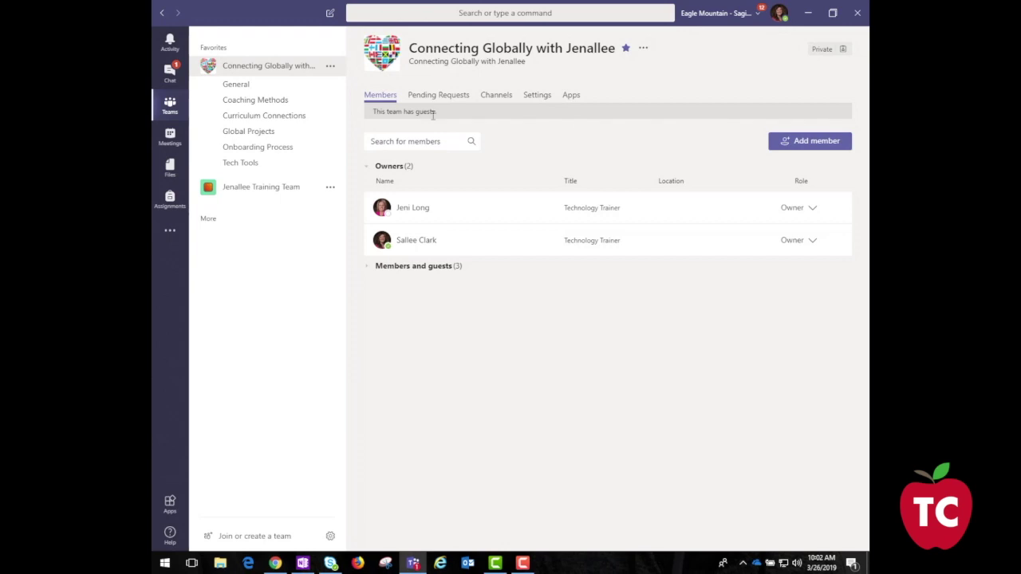
{"action": "left_click", "coordinate": [536, 96]}
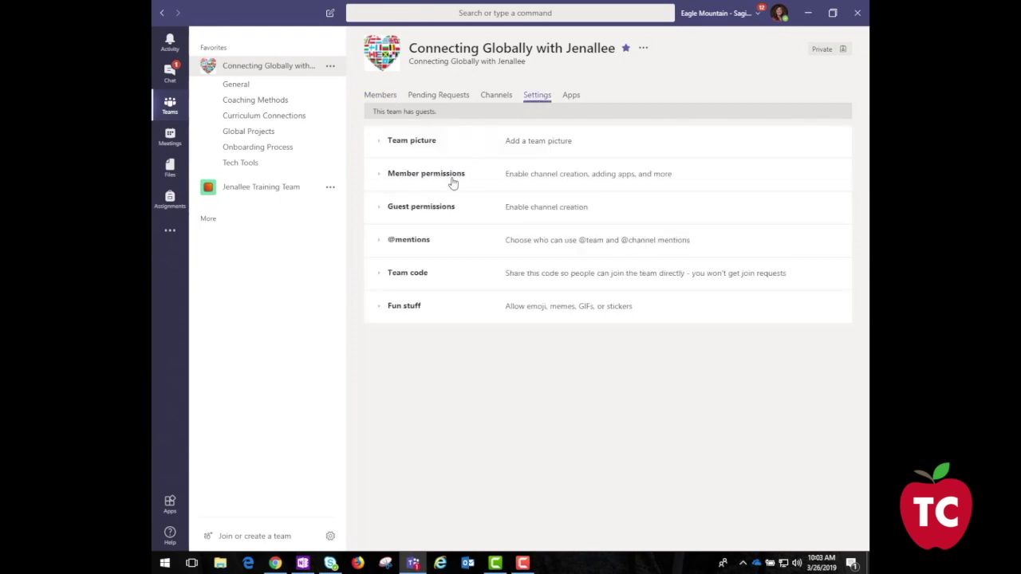
{"action": "left_click", "coordinate": [423, 283]}
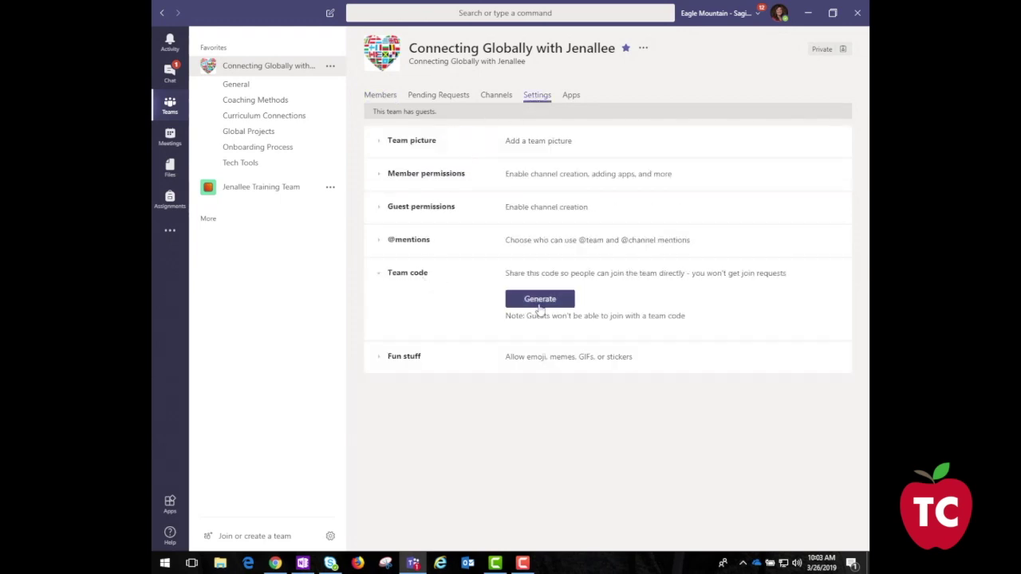
{"action": "left_click", "coordinate": [541, 307]}
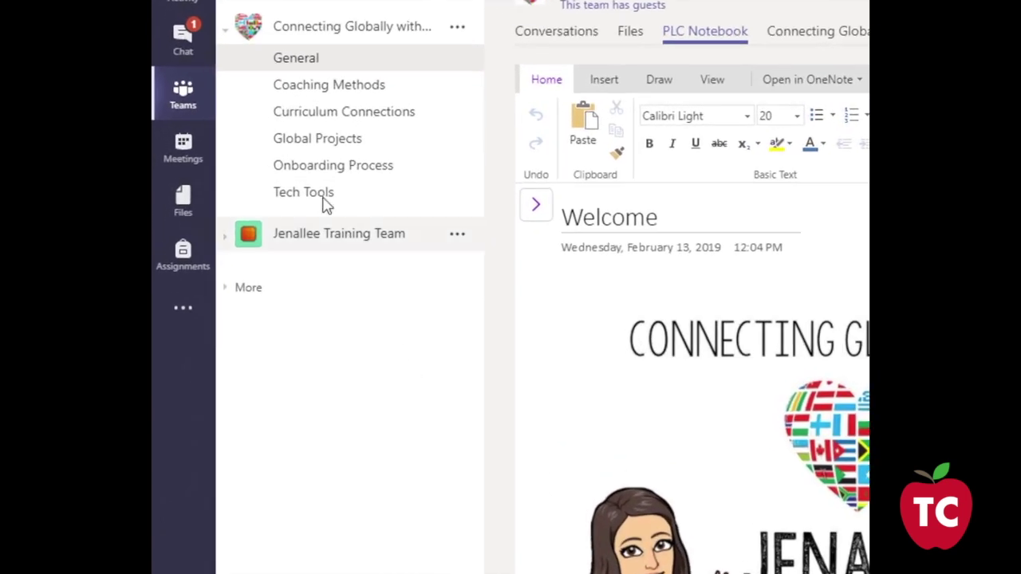
{"action": "left_click", "coordinate": [183, 102]}
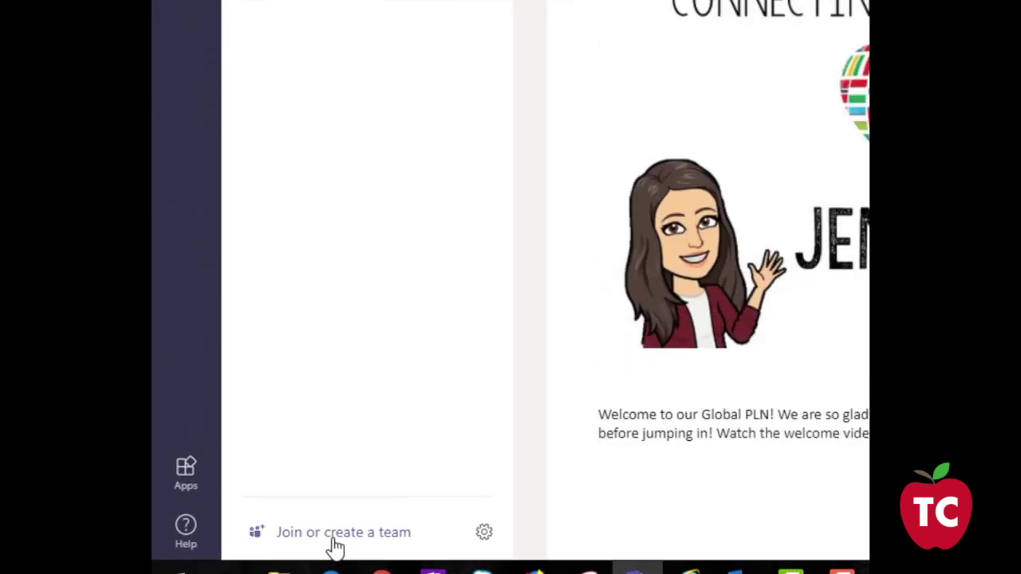
{"action": "left_click", "coordinate": [335, 536]}
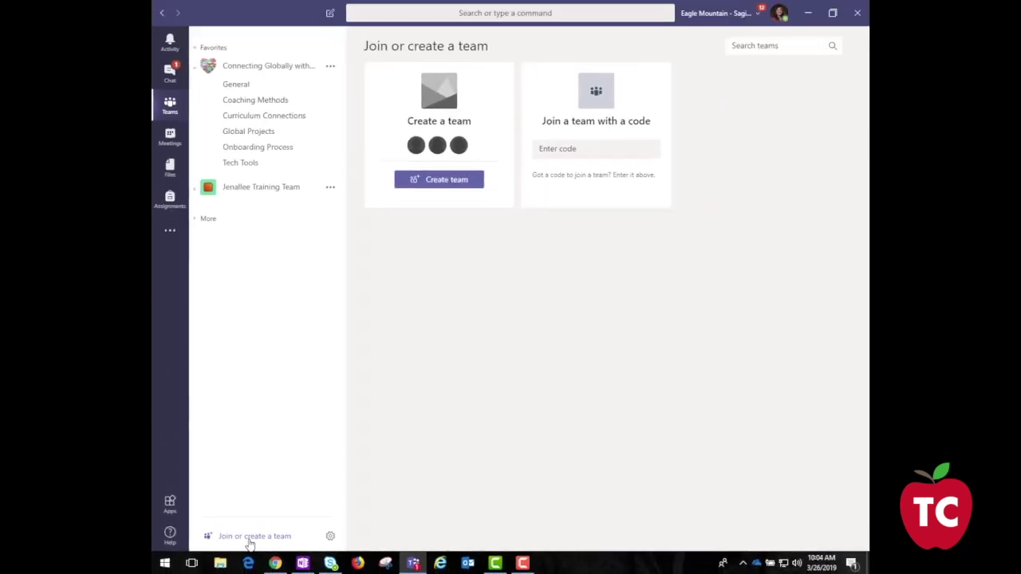
{"action": "left_click", "coordinate": [554, 149]}
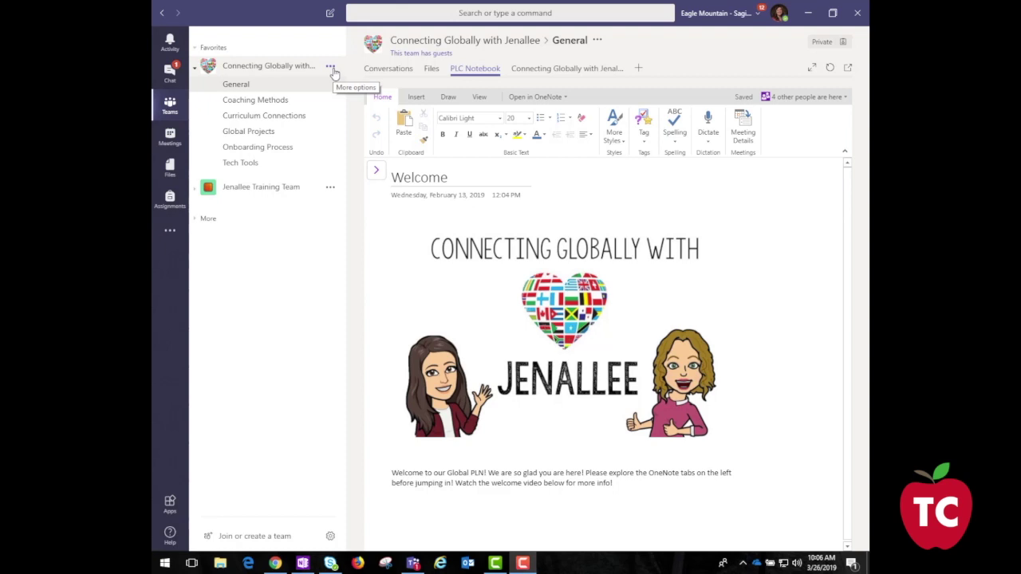
Step: Add an outside person to the team as a guest using their e-mail address
{"action": "left_click", "coordinate": [331, 66]}
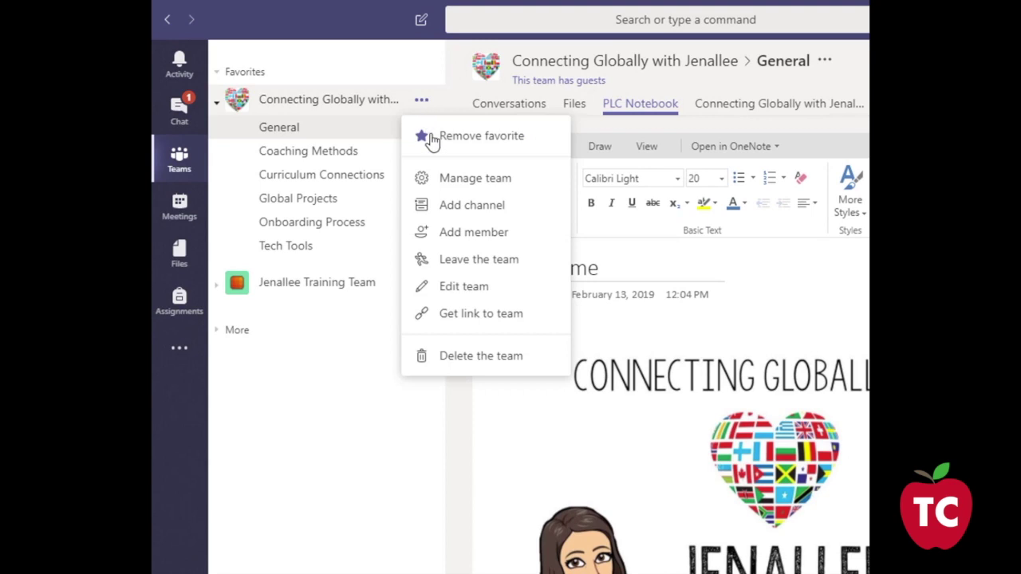
{"action": "left_click", "coordinate": [473, 231]}
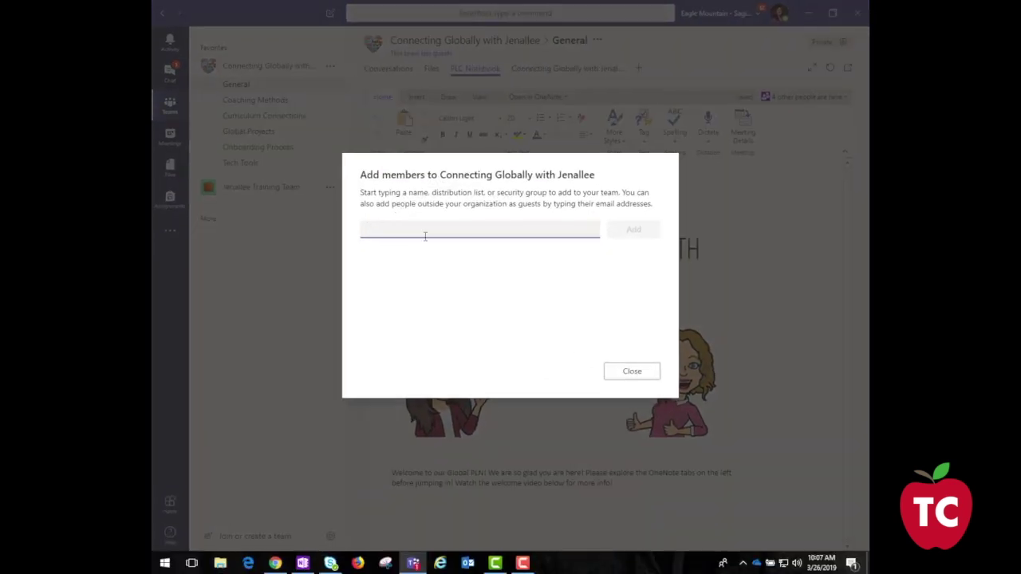
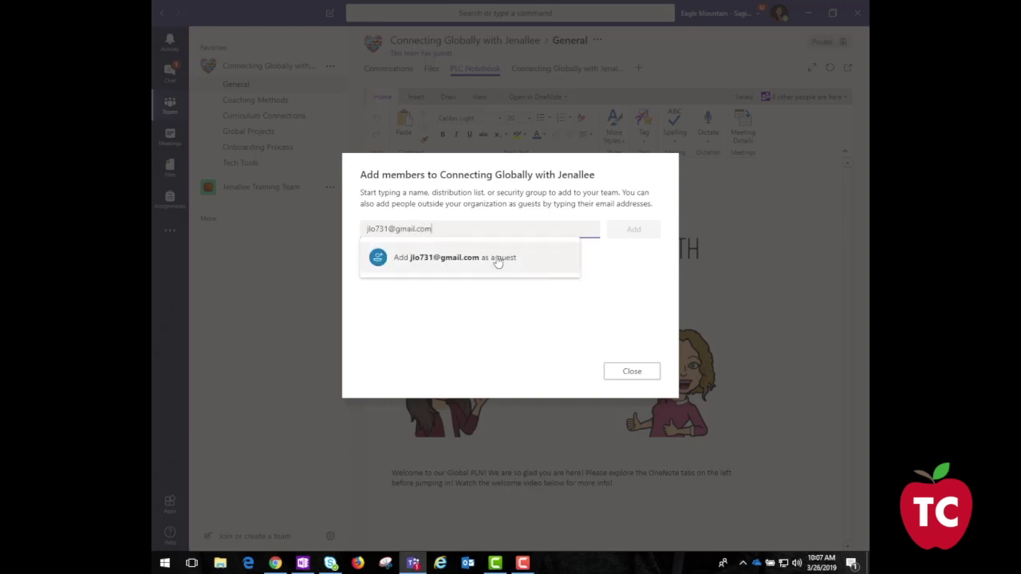
{"action": "left_click", "coordinate": [498, 261]}
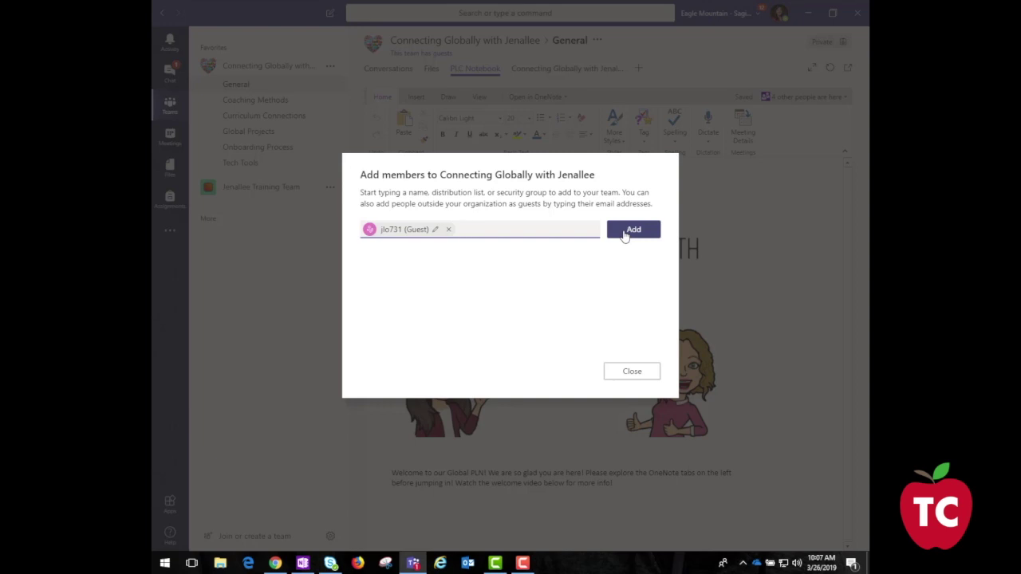
{"action": "left_click", "coordinate": [632, 230]}
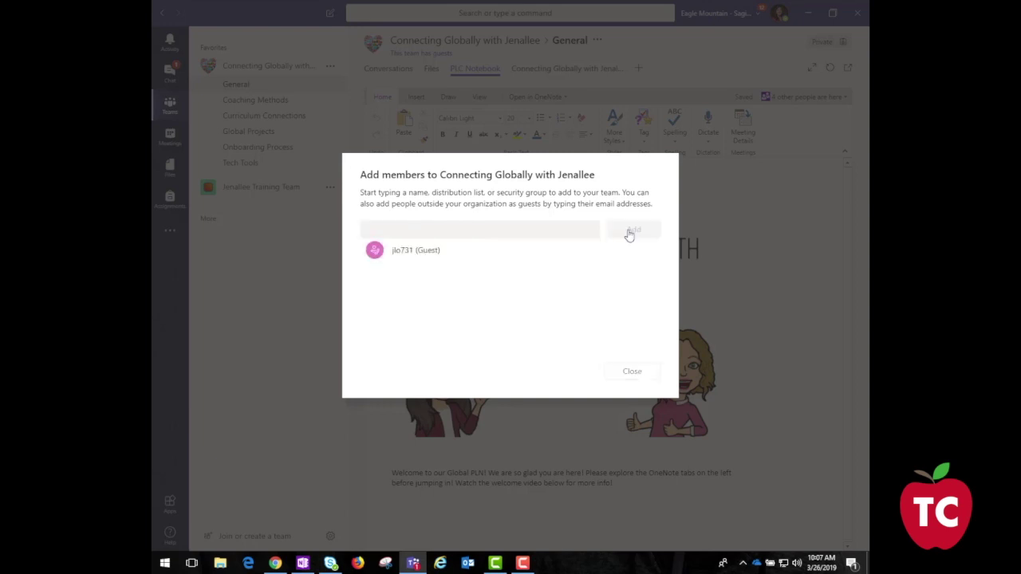